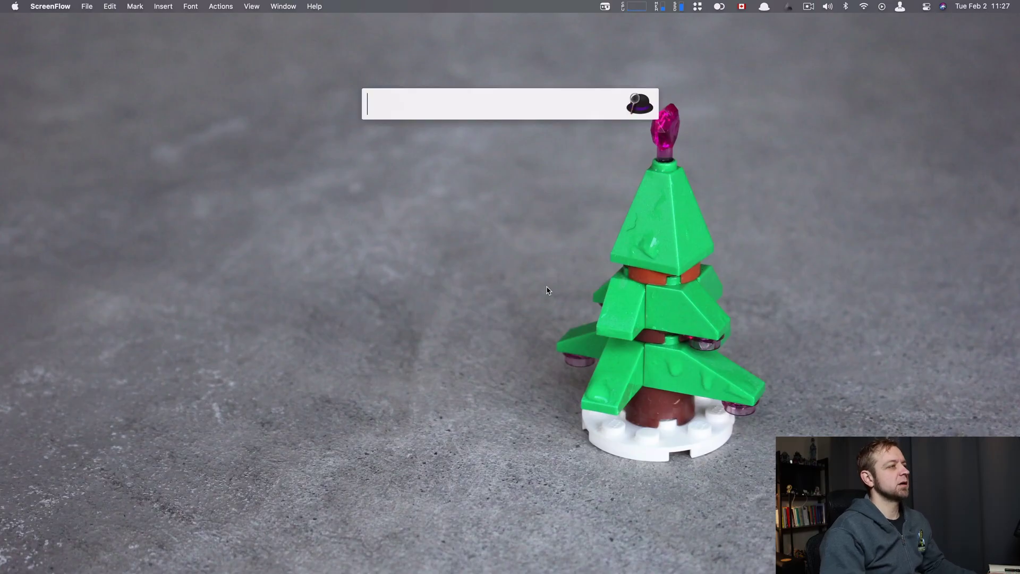
- Launch AirBuddy from an Alfred search for 'airbu' and drag its Preferences window aside
text(airbud)
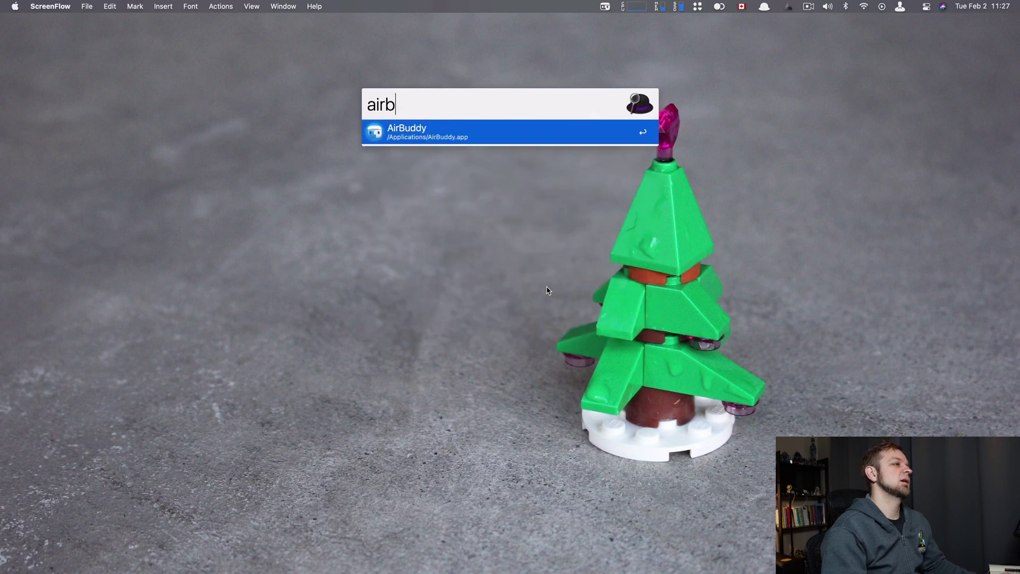
key(XF86AudioRaiseVolume)
key(BackSpace)
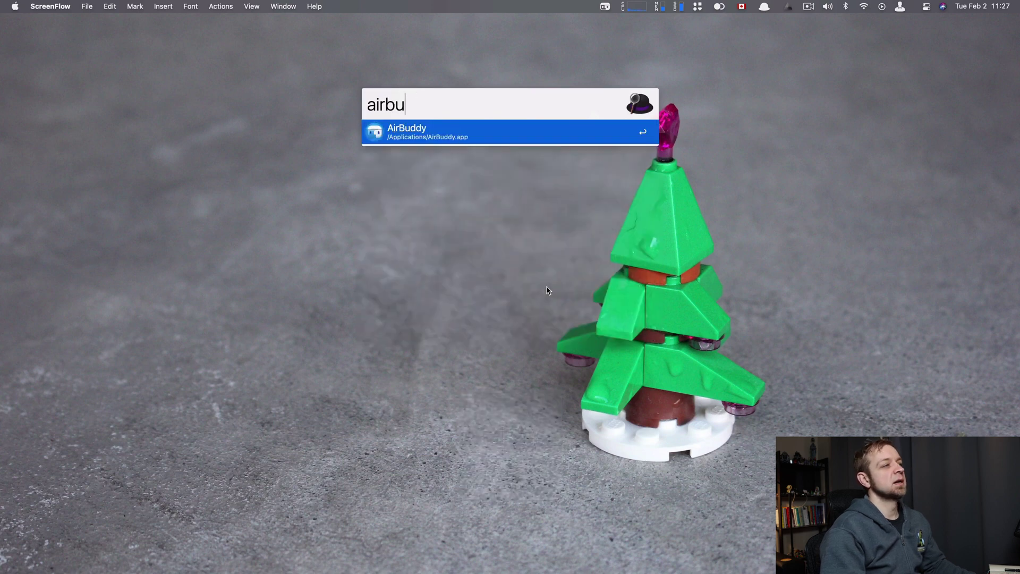
key(Return)
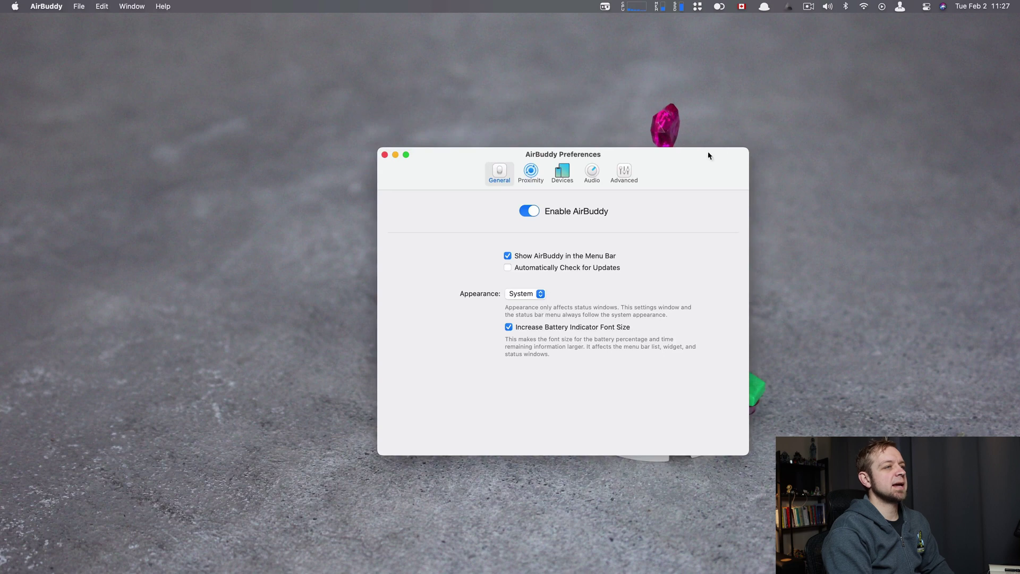
drag(678, 155, 616, 109)
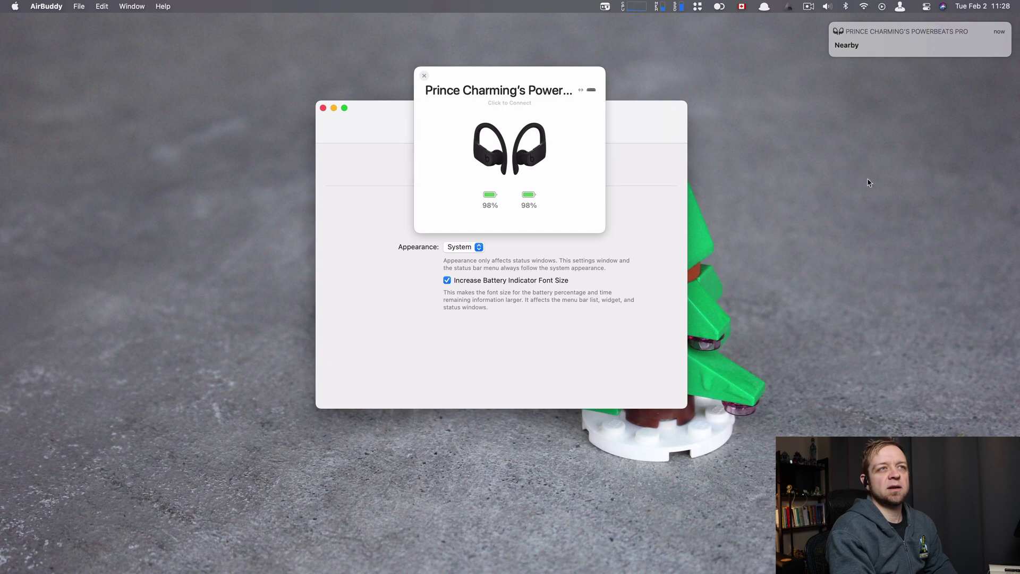
- Dismiss the Powerbeats popup and browse the Proximity, Devices, Audio and Advanced preferences, returning to General
click(423, 76)
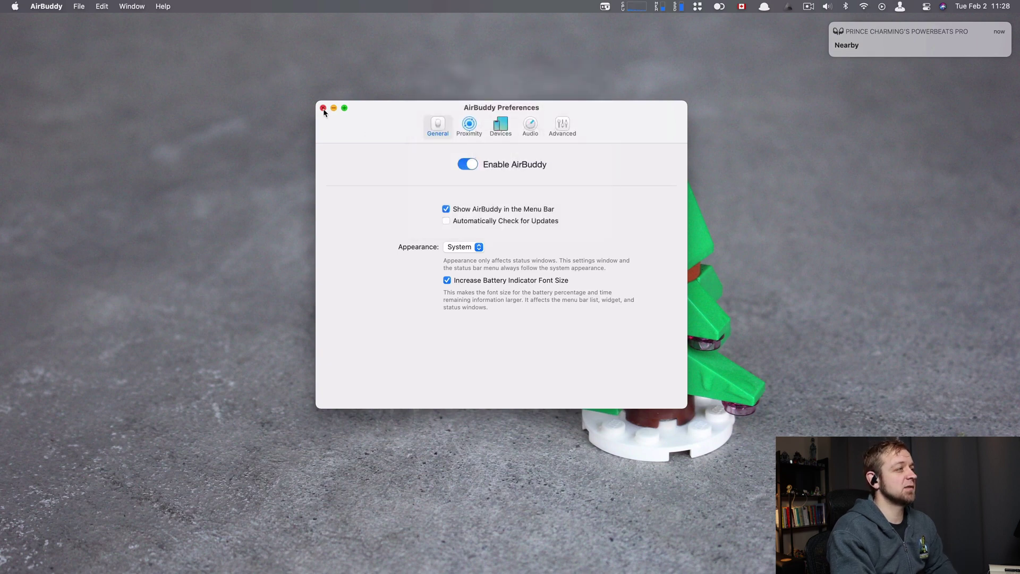
click(468, 127)
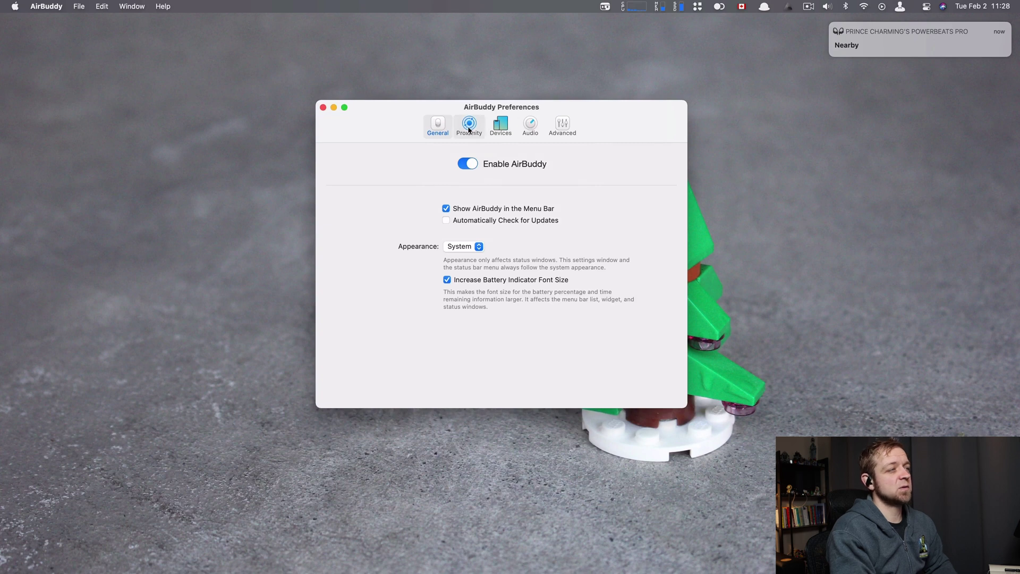
click(503, 134)
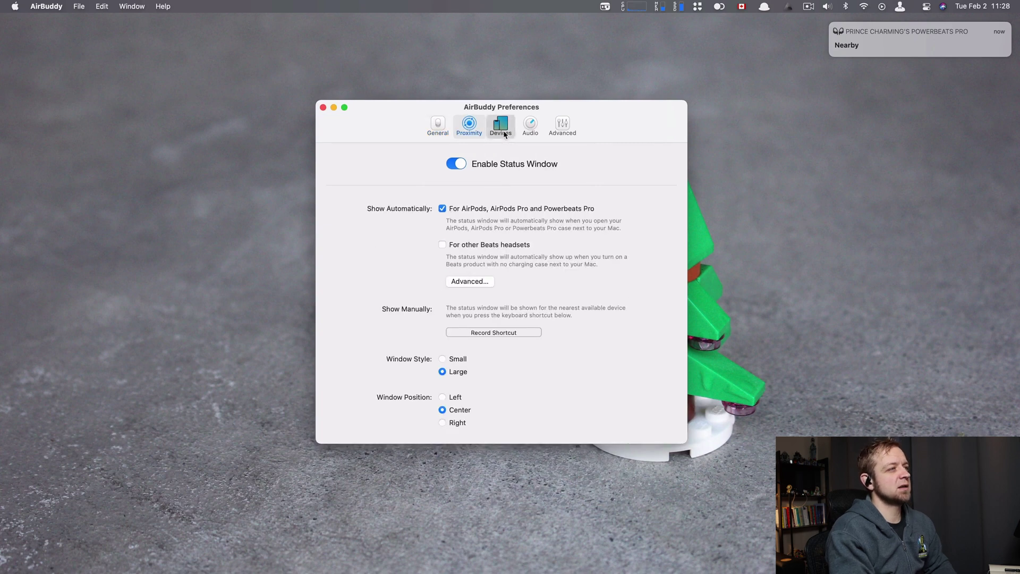
click(552, 128)
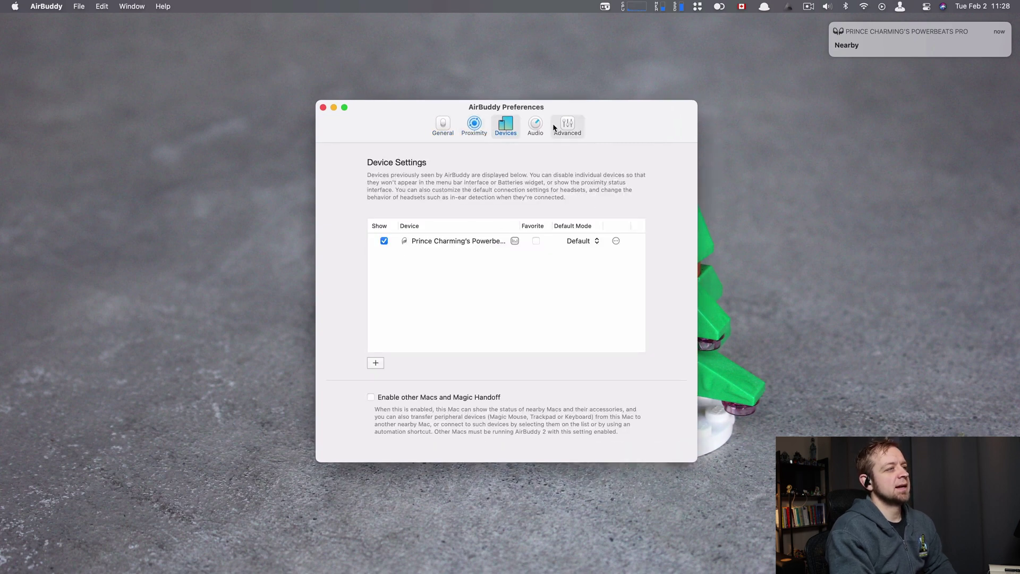
click(552, 130)
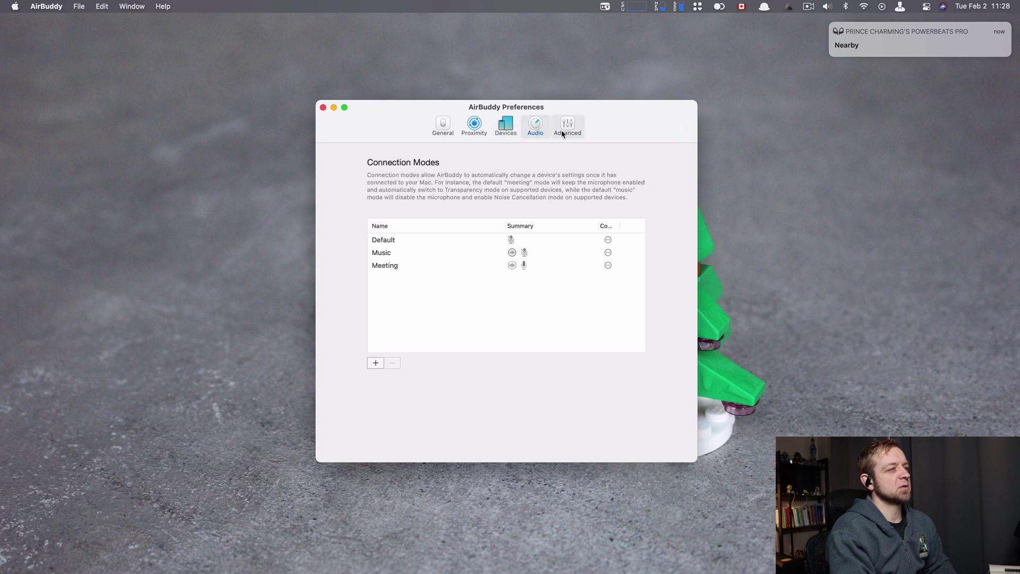
click(562, 131)
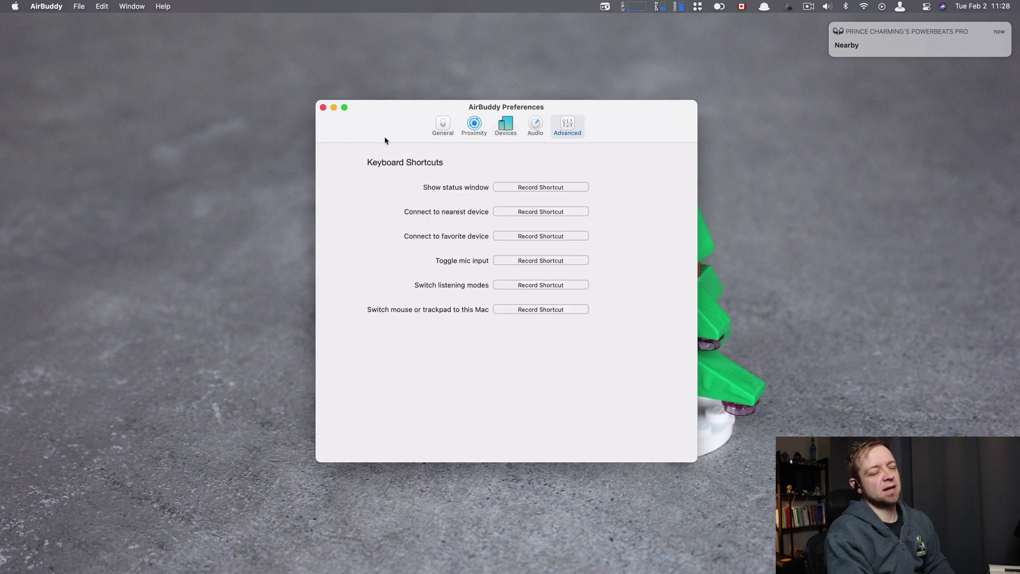
click(441, 130)
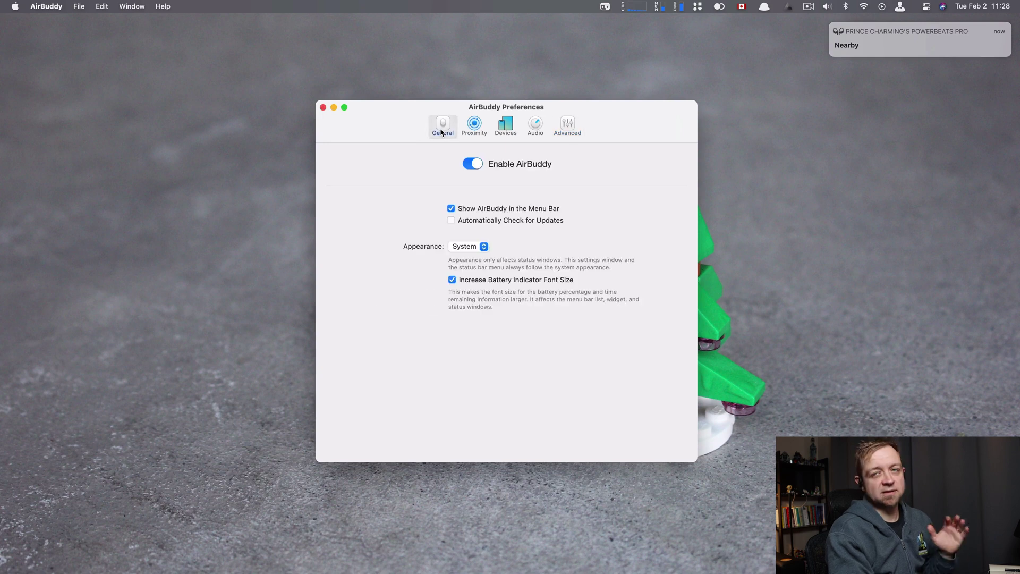
key(alt+space)
- Launch Firefox and load the AirBuddy website from the 'airbuddy' address-bar suggestion
text(fir)
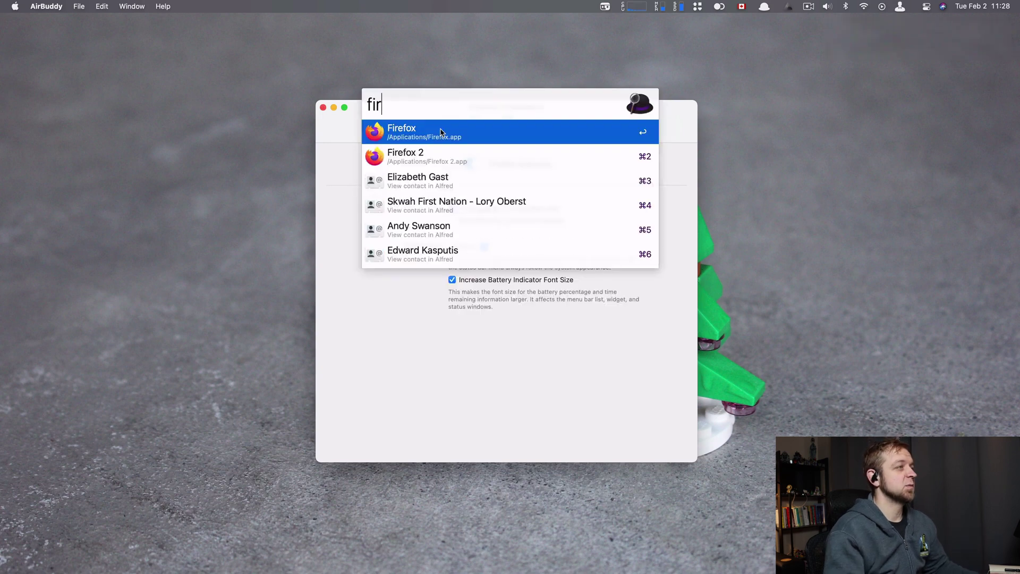
key(Return)
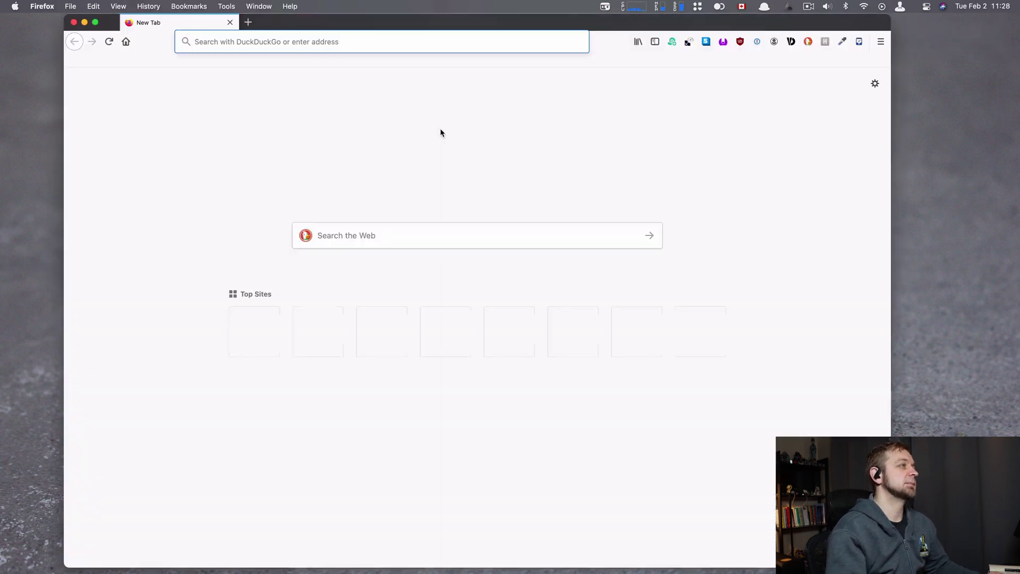
text(api)
key(BackSpace)
key(BackSpace)
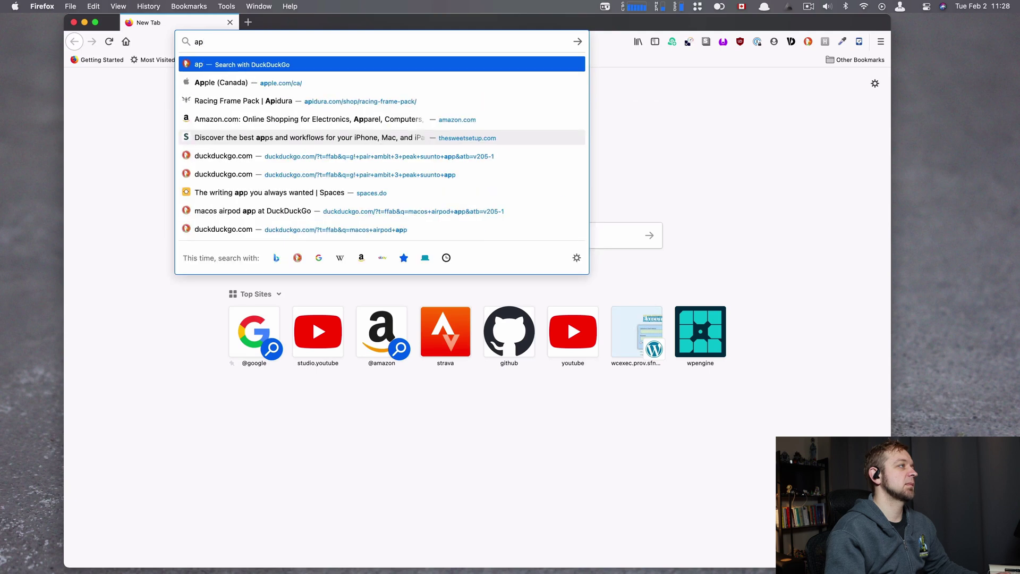
text(irbuid)
key(BackSpace)
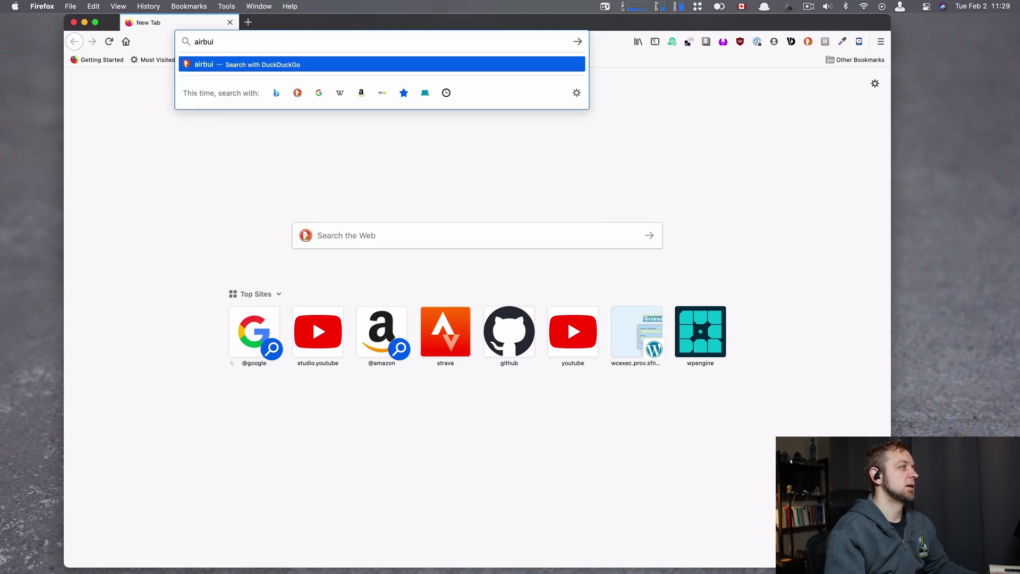
text(ddy)
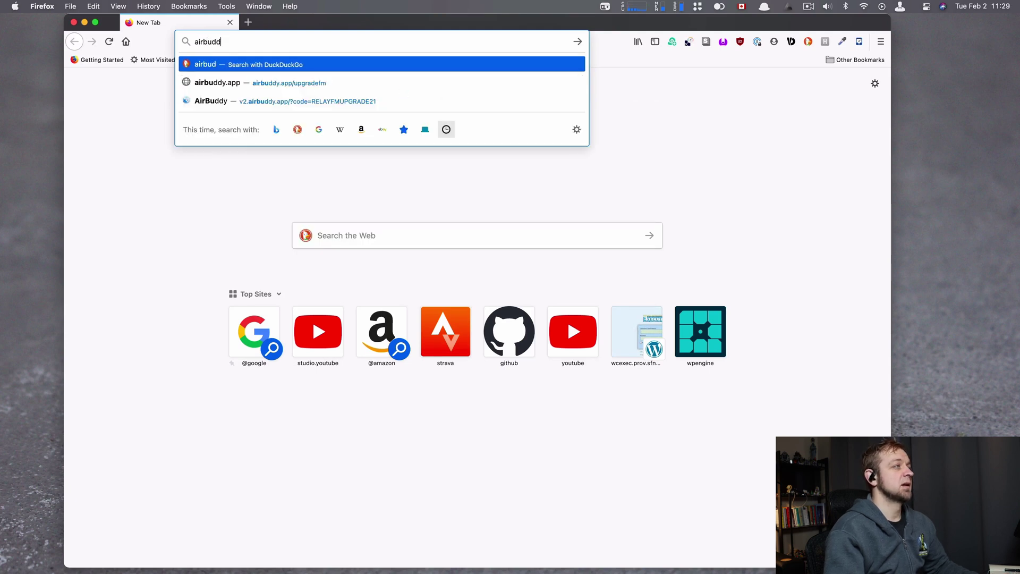
key(Down)
key(Down)
key(Down)
key(Down)
key(Down)
key(Down)
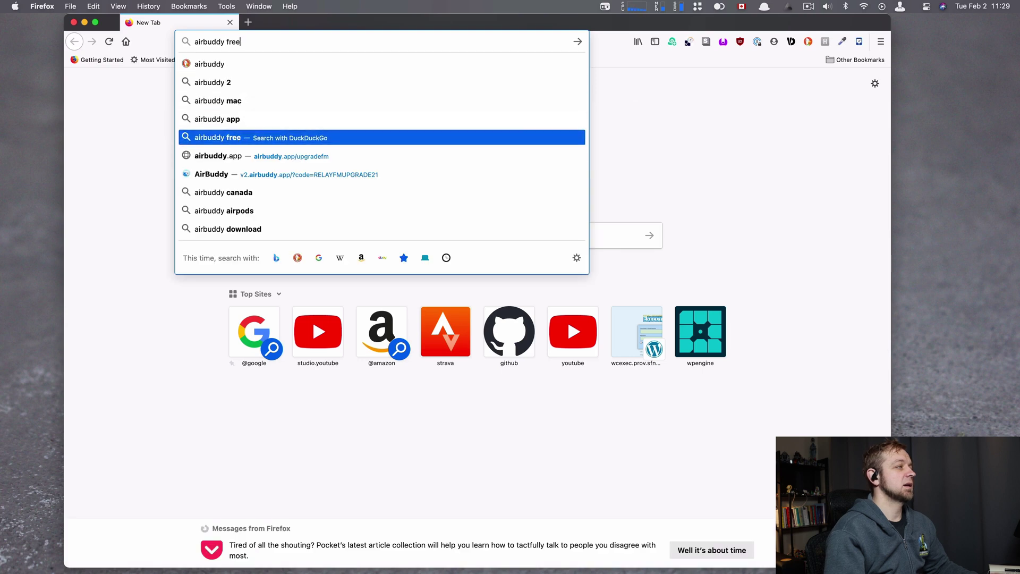
key(Return)
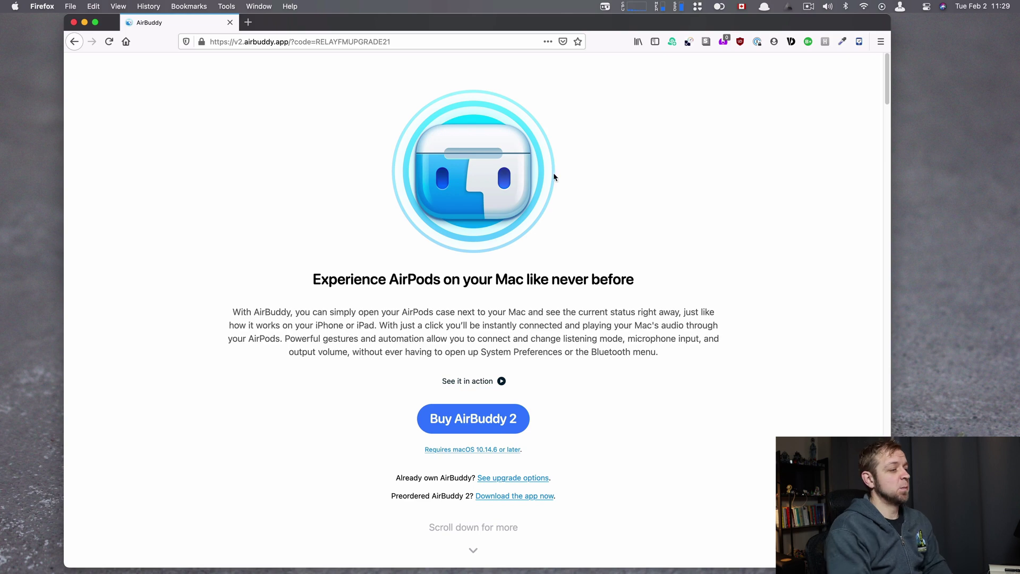
click(489, 422)
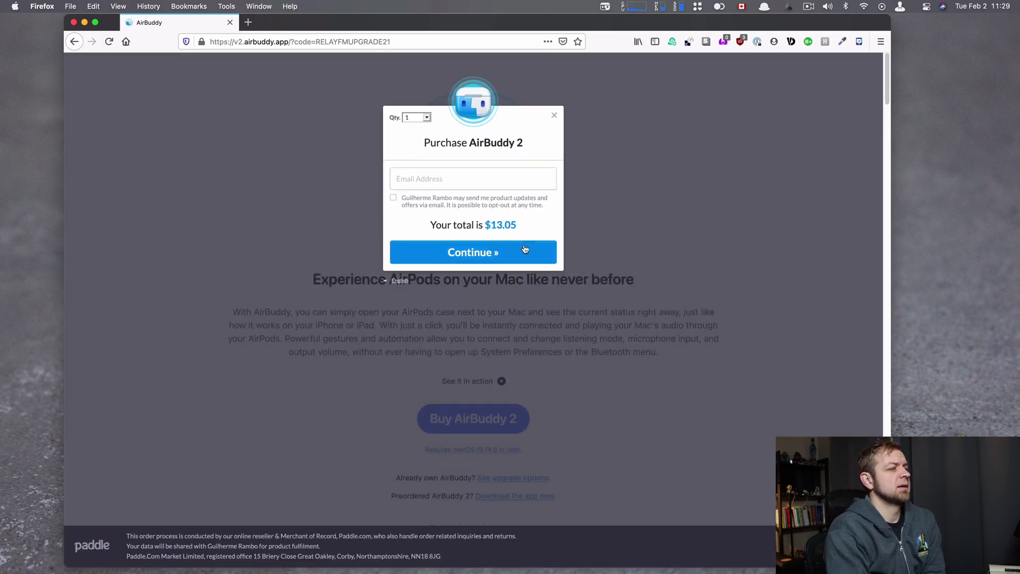
click(555, 116)
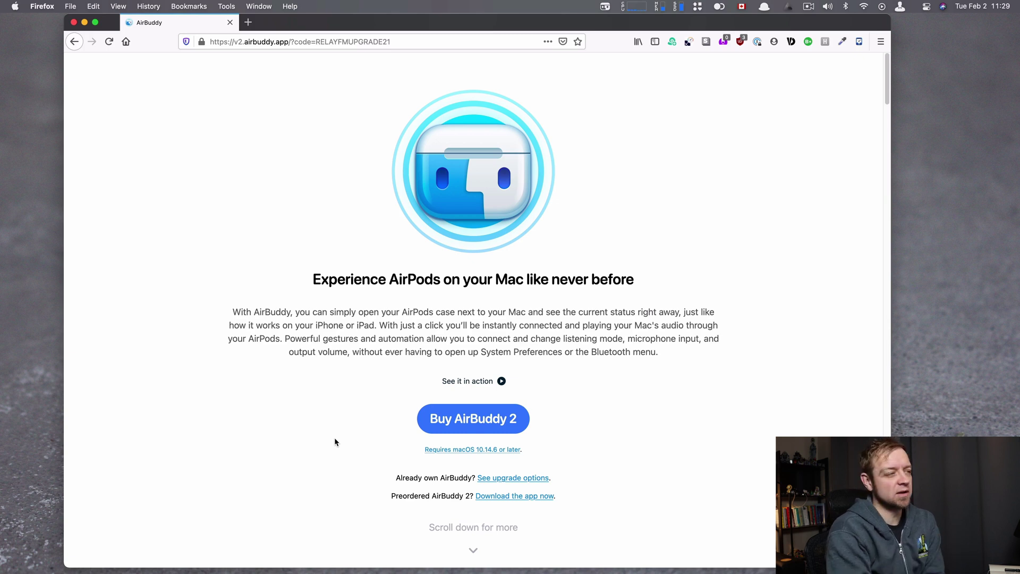
click(83, 22)
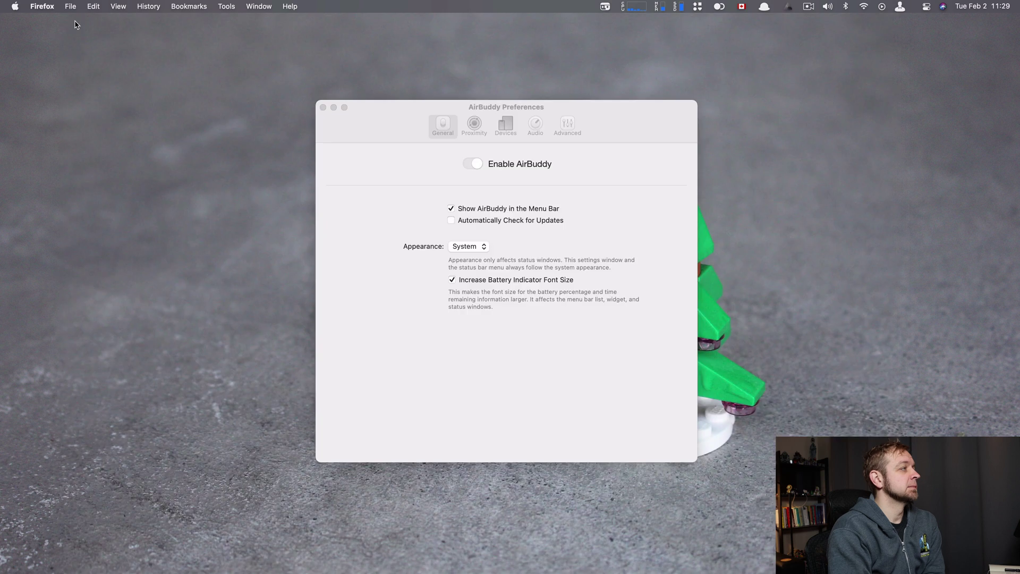
- Check the Sound menu, then bring AirBuddy Preferences back to front and reposition its window
click(831, 6)
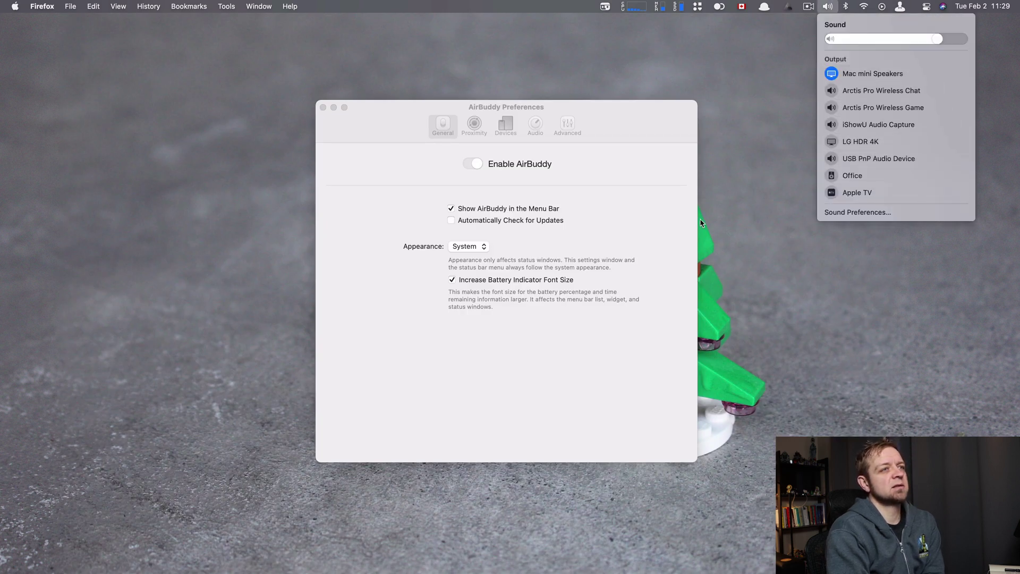
click(649, 143)
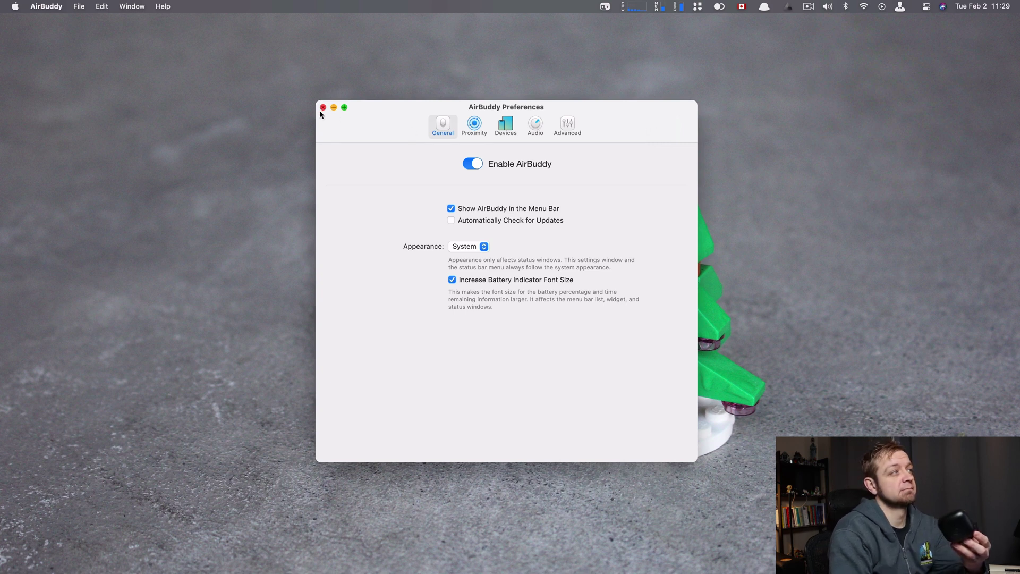
mouse_move(587, 139)
mouse_down()
mouse_move(426, 132)
mouse_move(573, 132)
mouse_up()
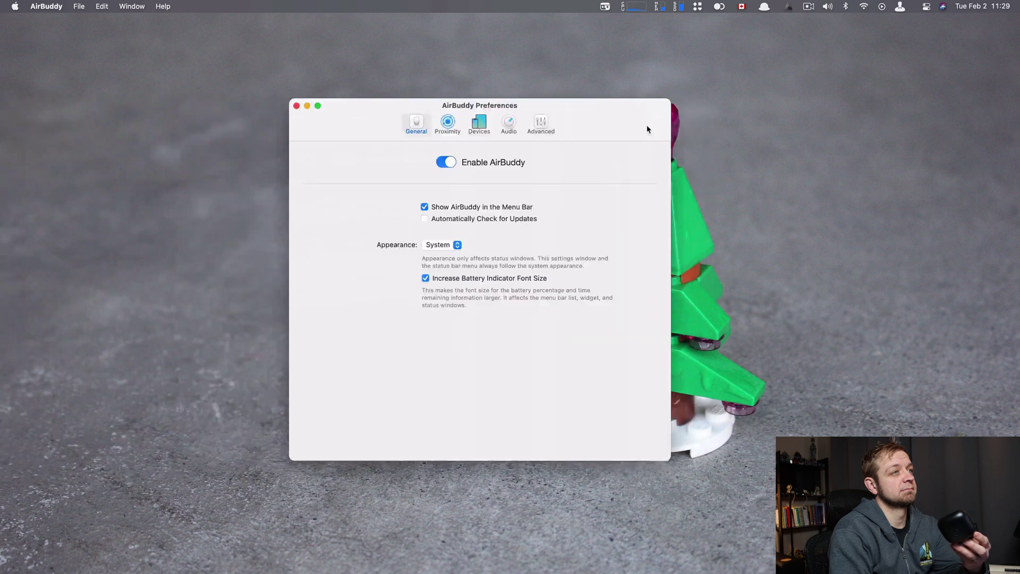
drag(647, 129, 734, 138)
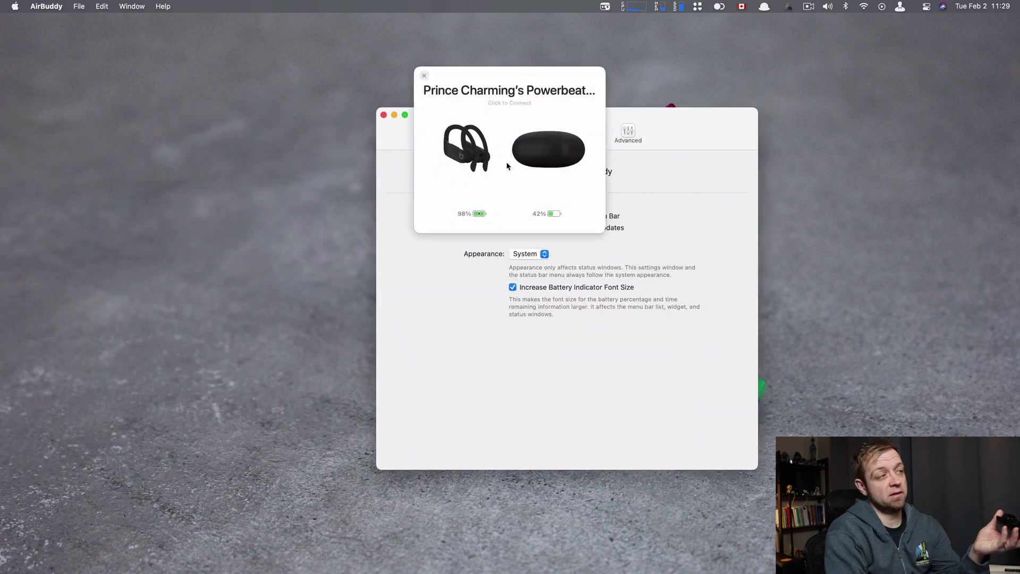